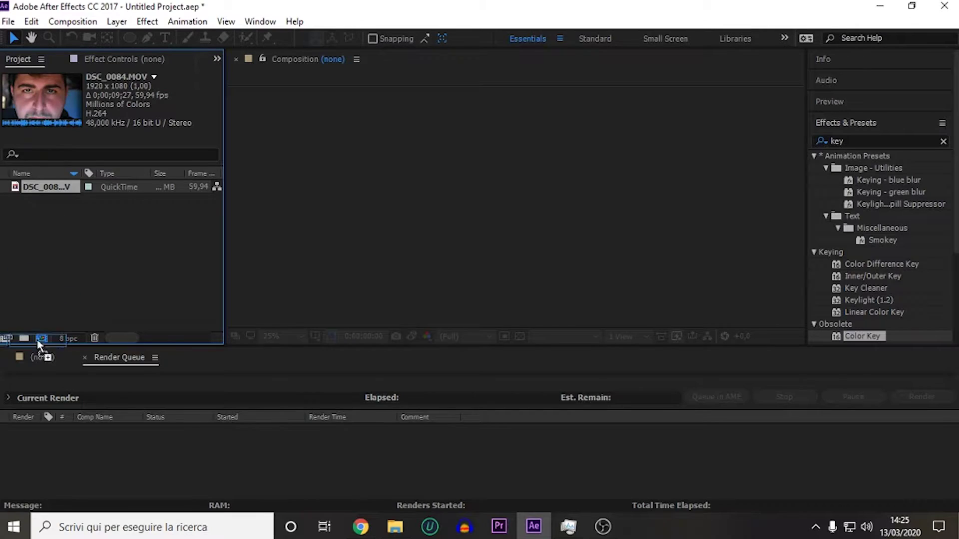
Create a DSC_0084 composition from the DSC_0084.MOV face clip
{"action": "left_click_drag", "start_coordinate": [50, 187], "coordinate": [42, 339]}
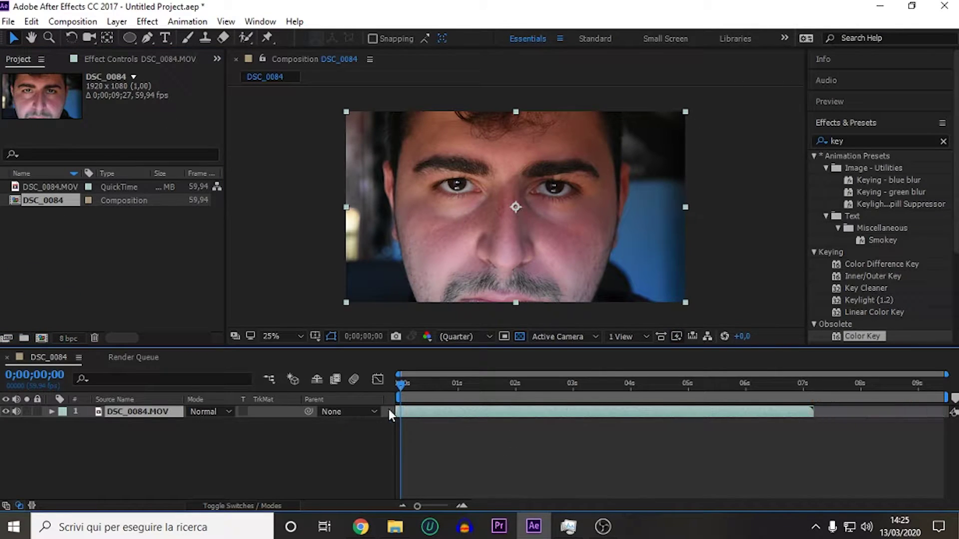
Move to 0;00;01;54 and magnify the face in the viewer to 50%
{"action": "left_click_drag", "start_coordinate": [418, 382], "coordinate": [510, 383]}
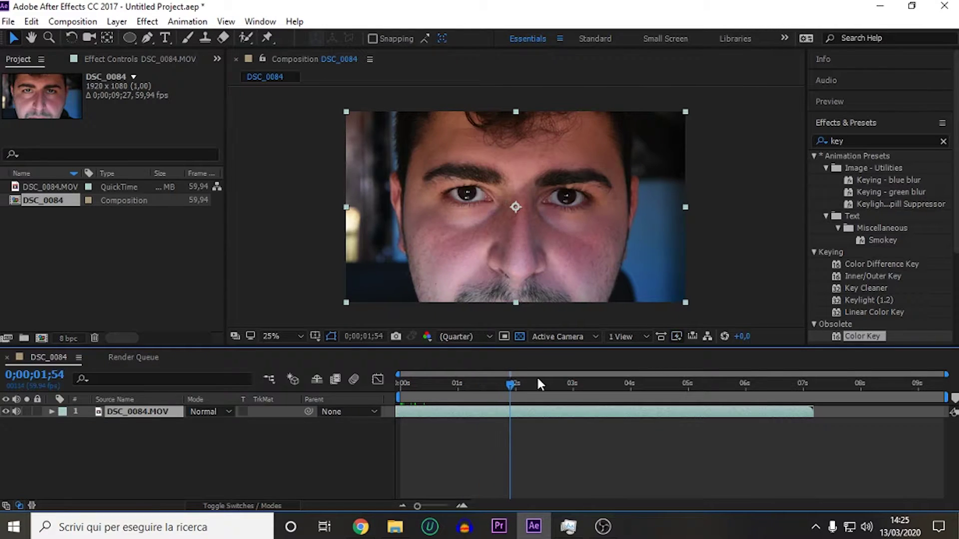
{"action": "key", "text": "period"}
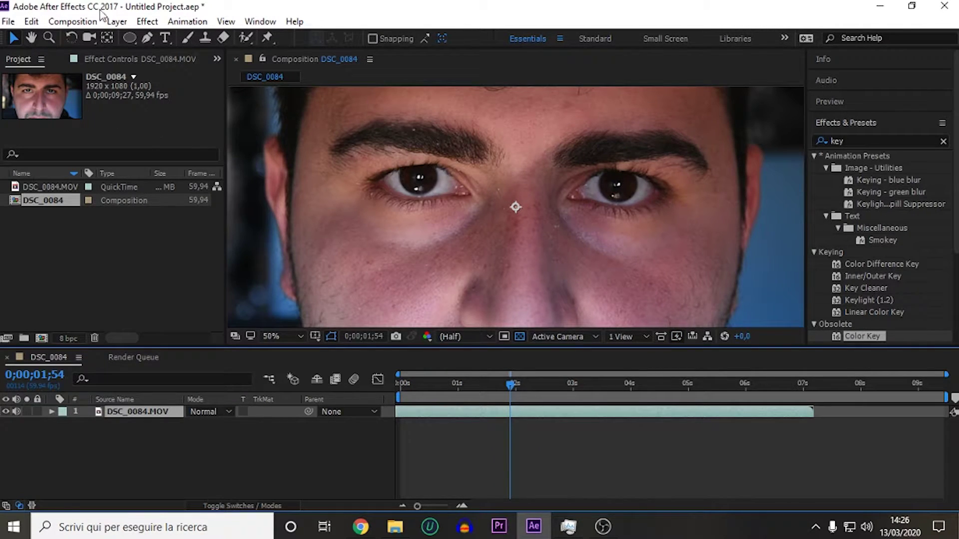
{"action": "left_click", "coordinate": [116, 22]}
{"action": "key", "text": "Escape"}
Add a motion tracker to the DSC_0084.MOV layer with Track Motion
{"action": "left_click", "coordinate": [837, 142]}
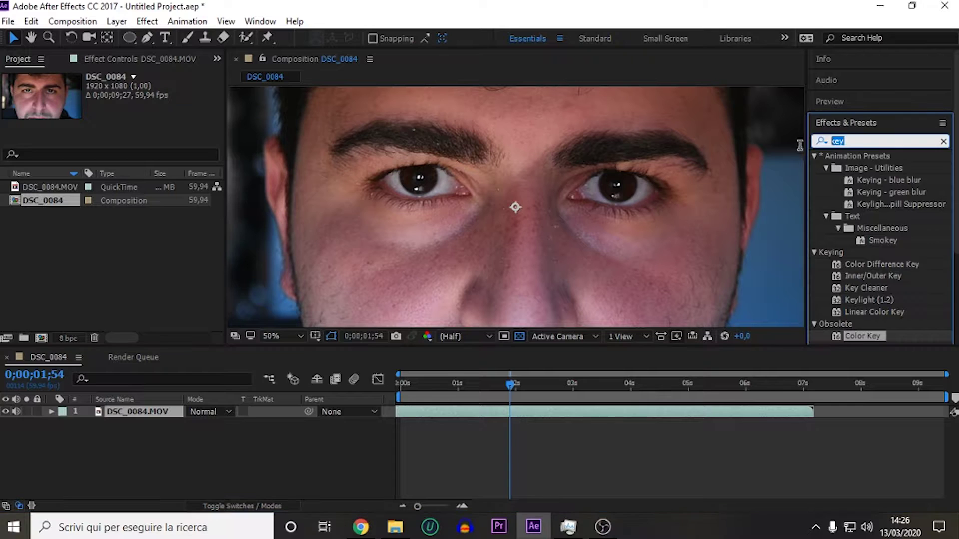
{"action": "right_click", "coordinate": [148, 410]}
{"action": "left_click", "coordinate": [182, 489]}
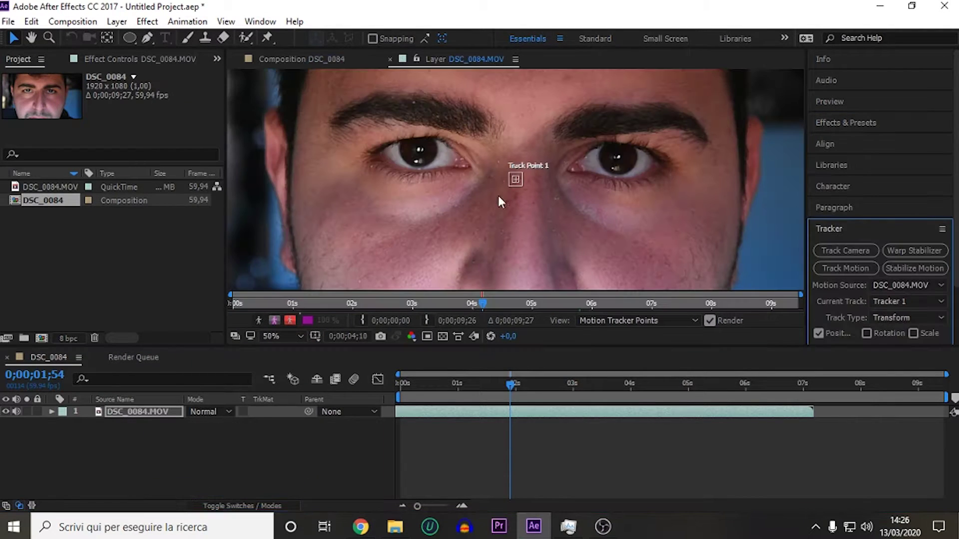
Place Track Points 1 and 2 on the eyes, with rotation and scale tracking enabled
{"action": "mouse_move", "coordinate": [522, 186]}
{"action": "left_mouse_down"}
{"action": "mouse_move", "coordinate": [541, 200]}
{"action": "mouse_move", "coordinate": [418, 150]}
{"action": "left_mouse_up"}
{"action": "mouse_move", "coordinate": [429, 385]}
{"action": "left_mouse_down"}
{"action": "mouse_move", "coordinate": [469, 387]}
{"action": "mouse_move", "coordinate": [451, 392]}
{"action": "left_mouse_up"}
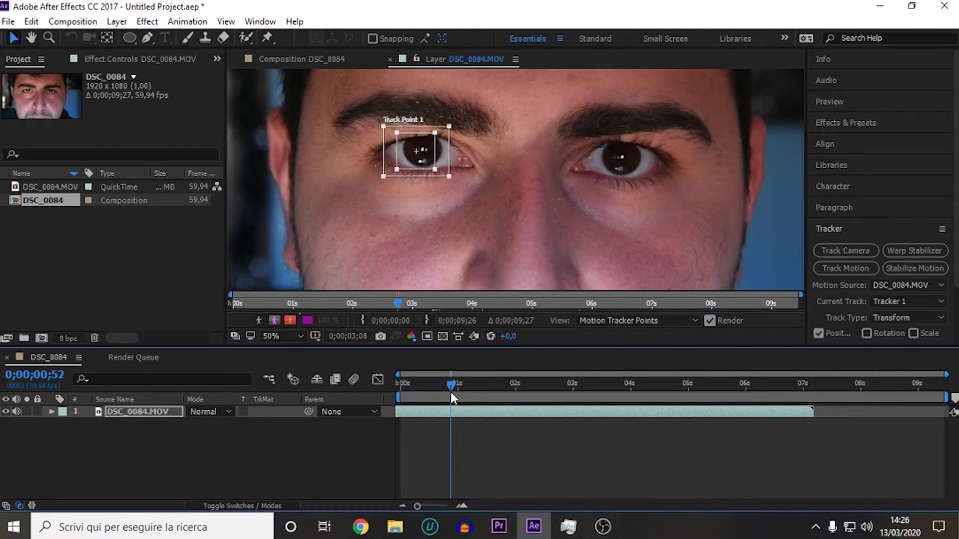
{"action": "left_click_drag", "start_coordinate": [444, 164], "coordinate": [444, 169]}
{"action": "left_click", "coordinate": [867, 333]}
{"action": "left_click", "coordinate": [913, 333]}
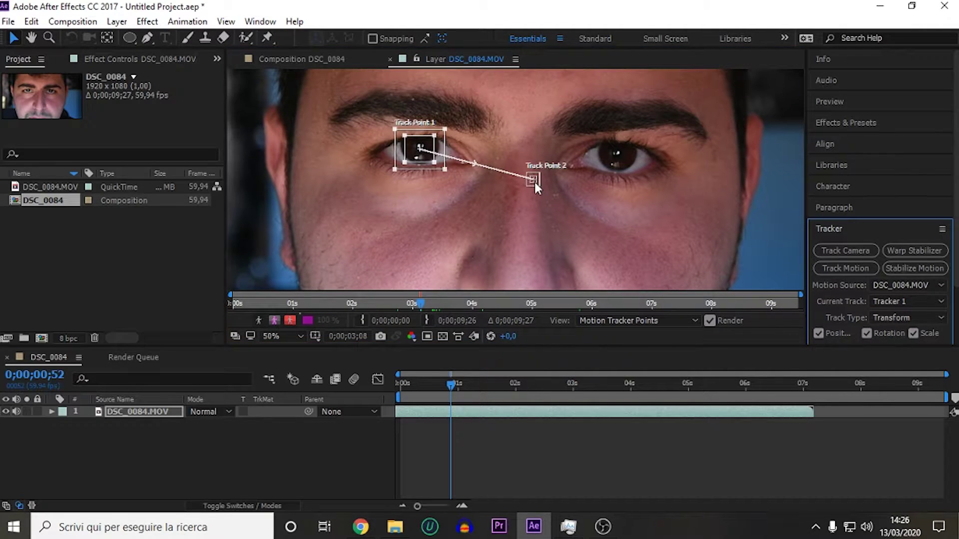
{"action": "mouse_move", "coordinate": [534, 182]}
{"action": "left_mouse_down"}
{"action": "mouse_move", "coordinate": [637, 170]}
{"action": "mouse_move", "coordinate": [567, 162]}
{"action": "left_mouse_up"}
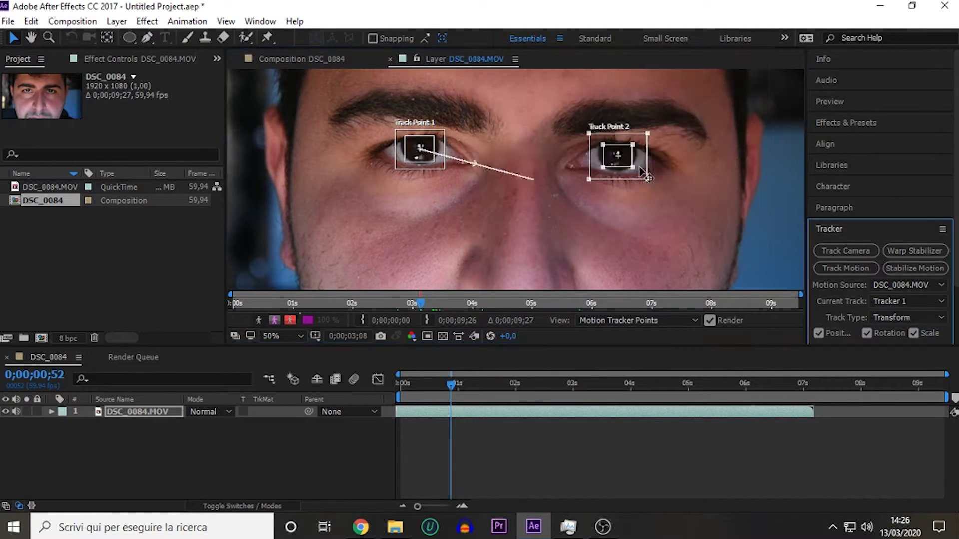
{"action": "scroll", "coordinate": [472, 237], "scroll_direction": "down", "scroll_amount": 2}
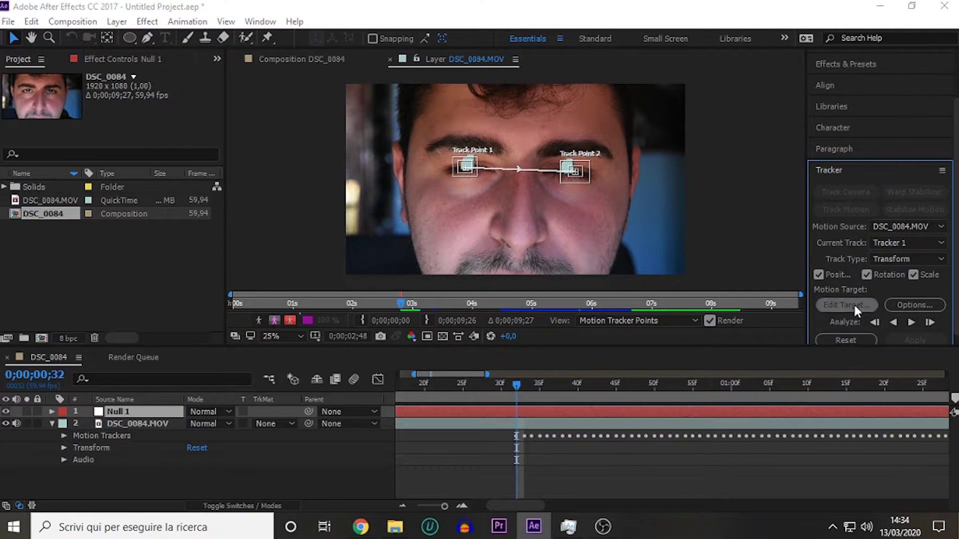
Apply the tracked motion to Null 1 and check its keyframes
{"action": "left_click", "coordinate": [853, 303]}
{"action": "left_click", "coordinate": [506, 303]}
{"action": "left_click", "coordinate": [909, 340]}
{"action": "left_click", "coordinate": [486, 274]}
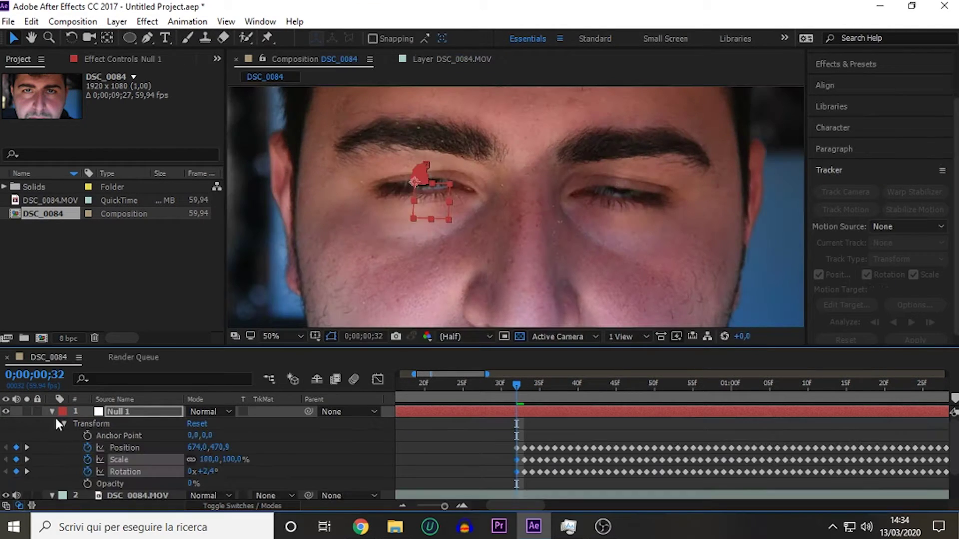
{"action": "key", "text": "u"}
{"action": "left_click", "coordinate": [752, 392]}
{"action": "key", "text": "u"}
Add a new adjustment layer to the top of the composition
{"action": "left_click", "coordinate": [116, 22]}
{"action": "mouse_move", "coordinate": [186, 25]}
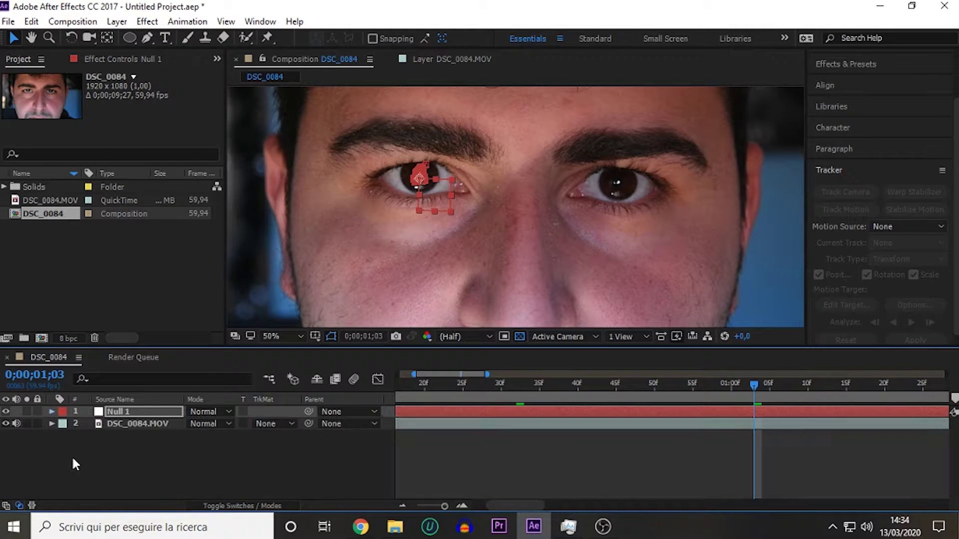
{"action": "left_click", "coordinate": [438, 113]}
{"action": "scroll", "coordinate": [350, 200], "scroll_direction": "up", "scroll_amount": 1}
{"action": "scroll", "coordinate": [500, 150], "scroll_direction": "up", "scroll_amount": 1}
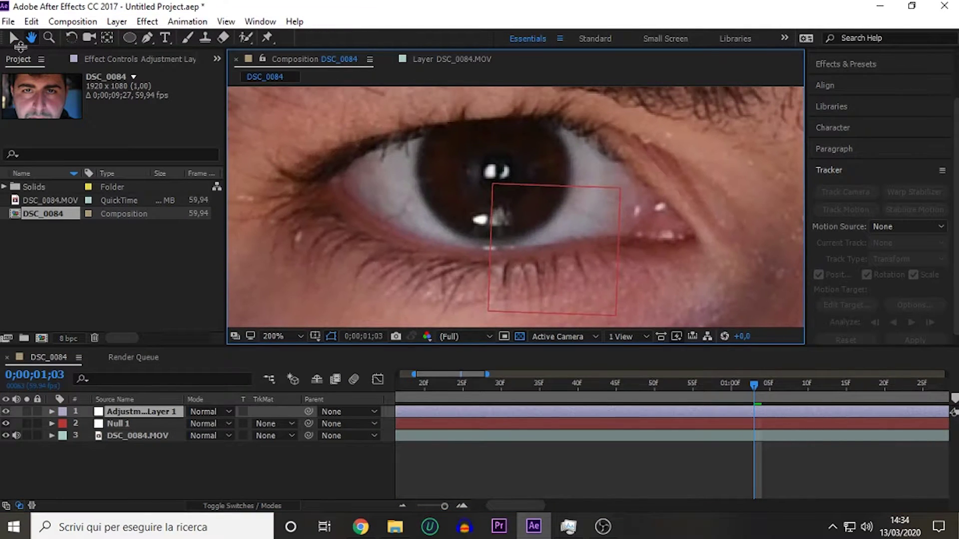
Draw ellipse masks around the iris and the pupil on the adjustment layer
{"action": "key", "text": "q"}
{"action": "left_click_drag", "start_coordinate": [422, 109], "coordinate": [563, 232]}
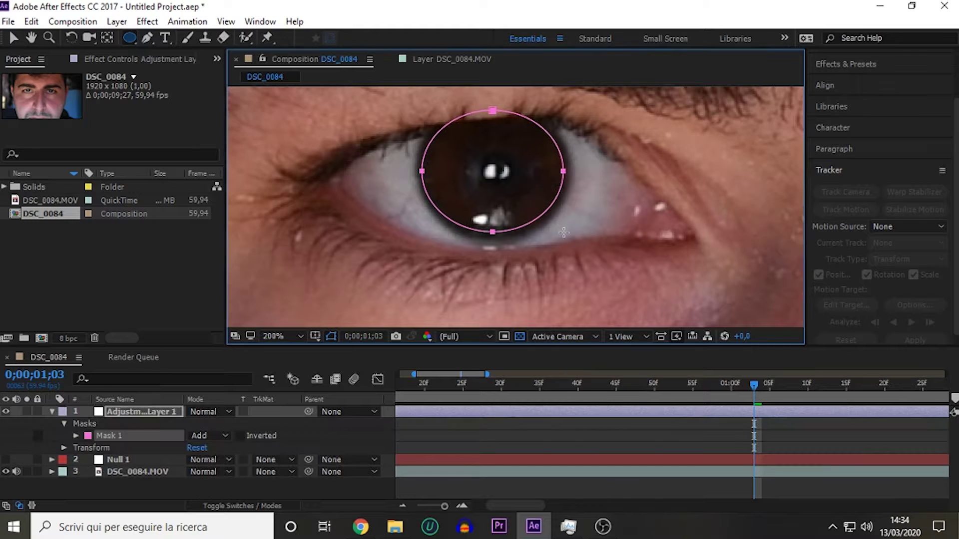
{"action": "left_click_drag", "start_coordinate": [527, 202], "coordinate": [524, 202]}
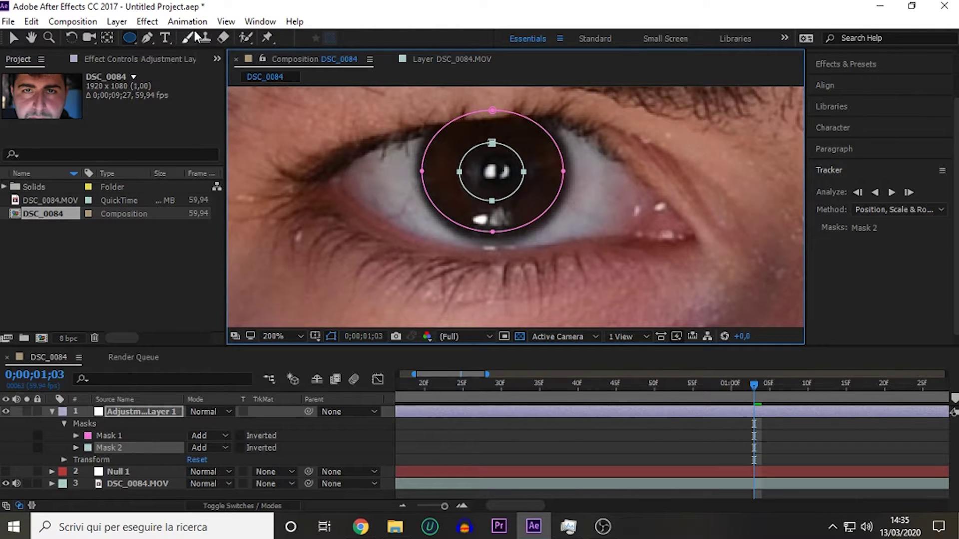
Add Hue/Saturation with Colorize on and hue 188 for a teal tint
{"action": "left_click", "coordinate": [147, 22]}
{"action": "mouse_move", "coordinate": [215, 167]}
{"action": "left_click", "coordinate": [413, 374]}
{"action": "left_click", "coordinate": [126, 260]}
{"action": "mouse_move", "coordinate": [132, 271]}
{"action": "left_mouse_down"}
{"action": "mouse_move", "coordinate": [155, 271]}
{"action": "mouse_move", "coordinate": [143, 283]}
{"action": "left_mouse_up"}
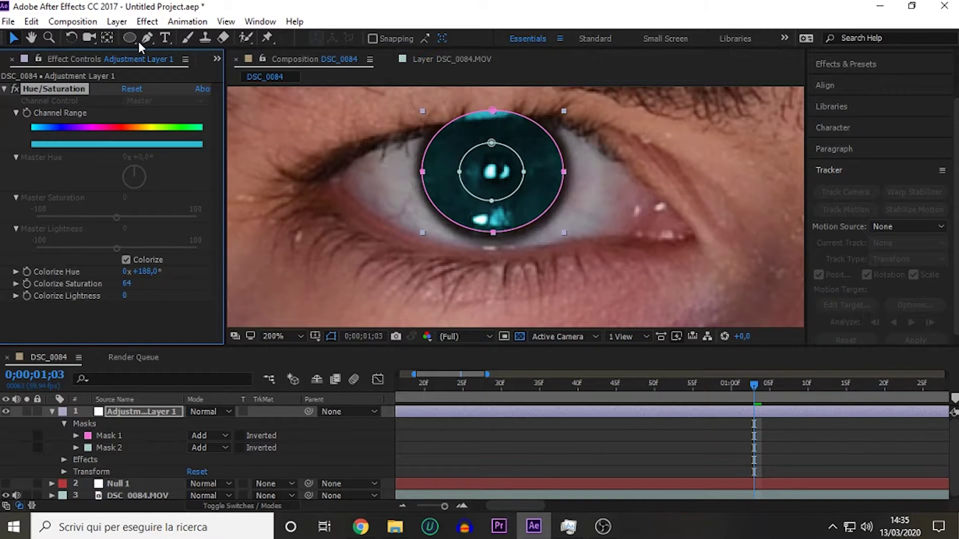
Add Levels and raise gamma to 1.57 to brighten the iris
{"action": "left_click", "coordinate": [147, 21]}
{"action": "mouse_move", "coordinate": [165, 166]}
{"action": "left_click", "coordinate": [399, 386]}
{"action": "left_click_drag", "start_coordinate": [120, 235], "coordinate": [98, 235]}
Set the pupil mask to Subtract, feather Mask 1 by 16 px, and expand the pupil mask slightly
{"action": "left_click", "coordinate": [209, 436]}
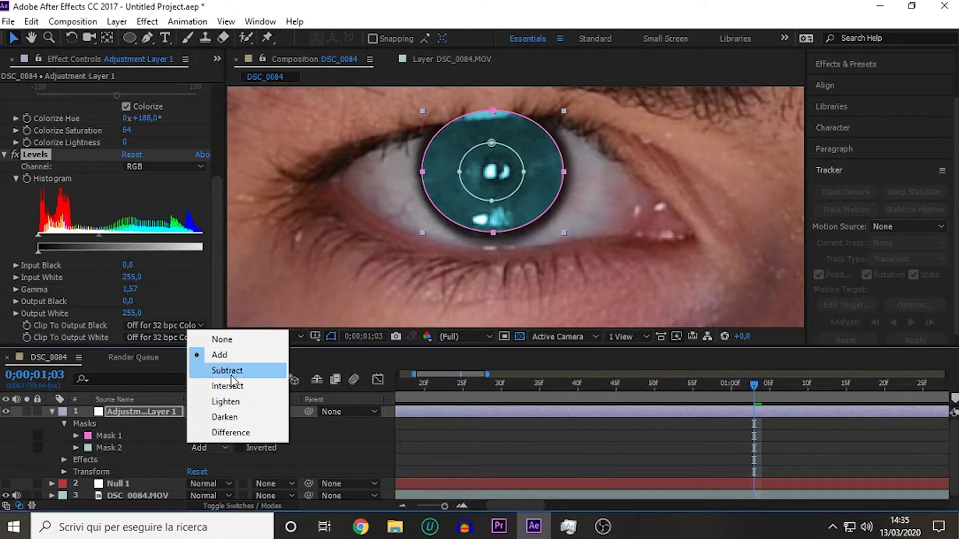
{"action": "left_click", "coordinate": [227, 371]}
{"action": "left_click", "coordinate": [76, 436]}
{"action": "left_click_drag", "start_coordinate": [204, 459], "coordinate": [220, 460]}
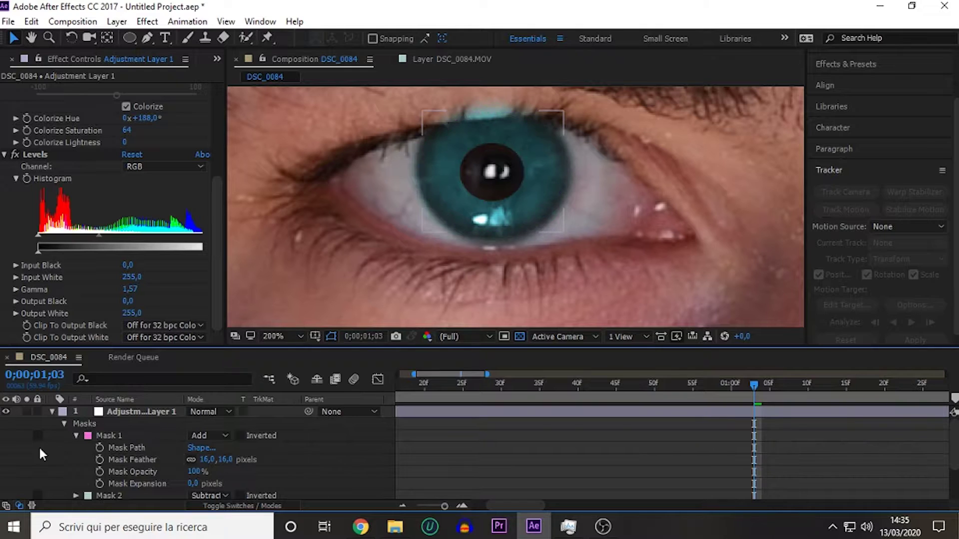
{"action": "scroll", "coordinate": [41, 453], "scroll_direction": "down", "scroll_amount": 2}
{"action": "left_click", "coordinate": [76, 445]}
{"action": "key", "text": "slash"}
{"action": "left_click", "coordinate": [137, 432]}
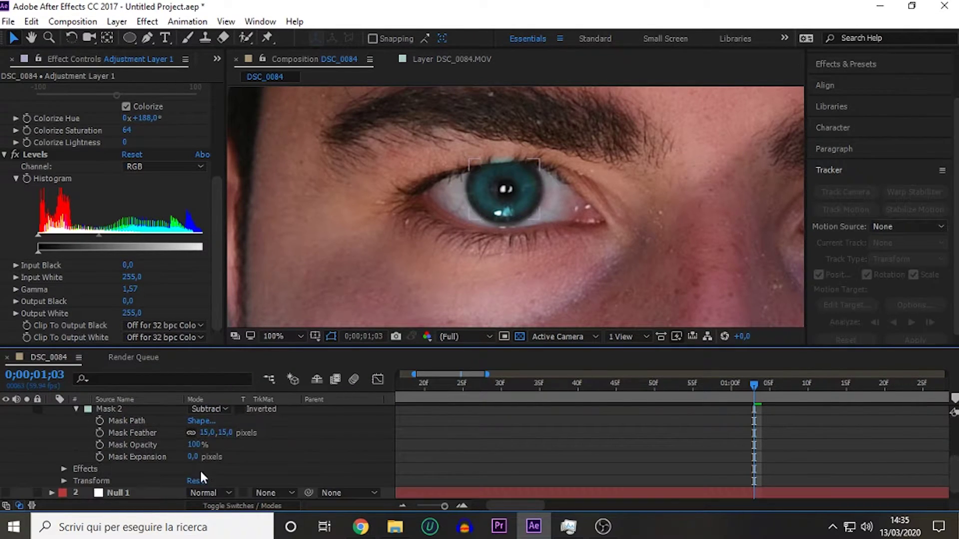
{"action": "scroll", "coordinate": [213, 440], "scroll_direction": "down", "scroll_amount": 1}
{"action": "left_click_drag", "start_coordinate": [193, 457], "coordinate": [202, 458]}
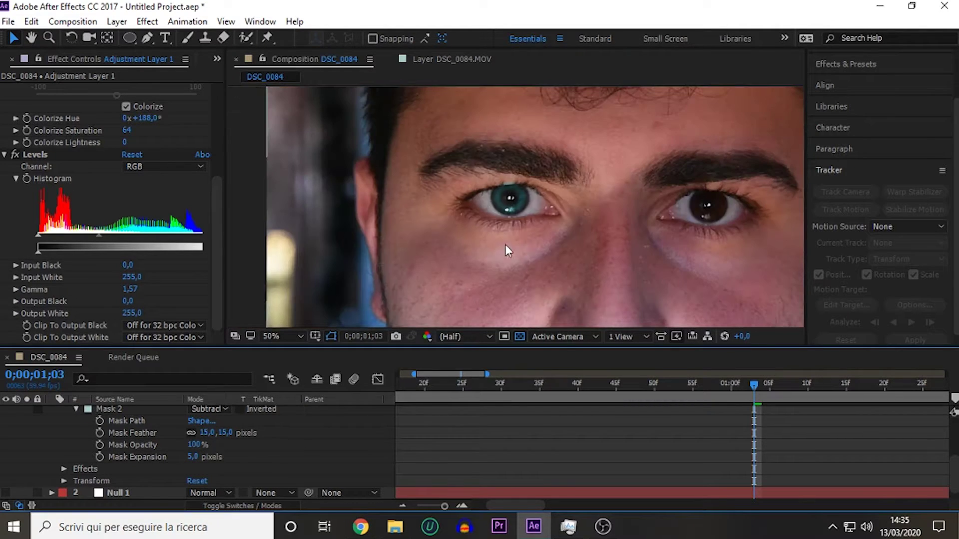
{"action": "scroll", "coordinate": [127, 440], "scroll_direction": "up", "scroll_amount": 3}
Raise the Levels gamma to 1.80 for a brighter iris
{"action": "left_click", "coordinate": [127, 413]}
{"action": "left_click", "coordinate": [91, 244]}
{"action": "left_click_drag", "start_coordinate": [92, 245], "coordinate": [85, 245]}
{"action": "key", "text": "comma"}
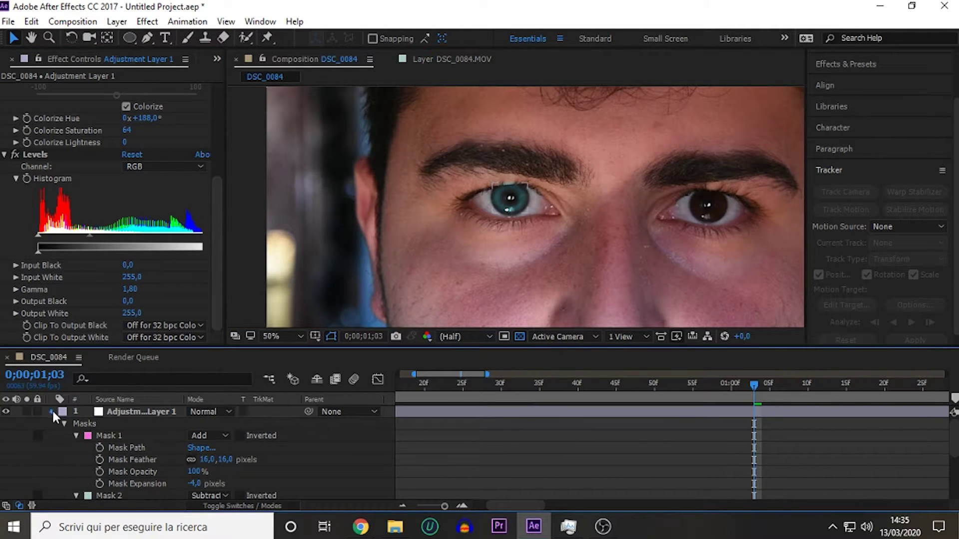
Parent the adjustment layer to Null 1 and play back the teal eye
{"action": "left_click", "coordinate": [52, 411]}
{"action": "left_click_drag", "start_coordinate": [308, 411], "coordinate": [282, 423]}
{"action": "key", "text": "period"}
{"action": "key", "text": "period"}
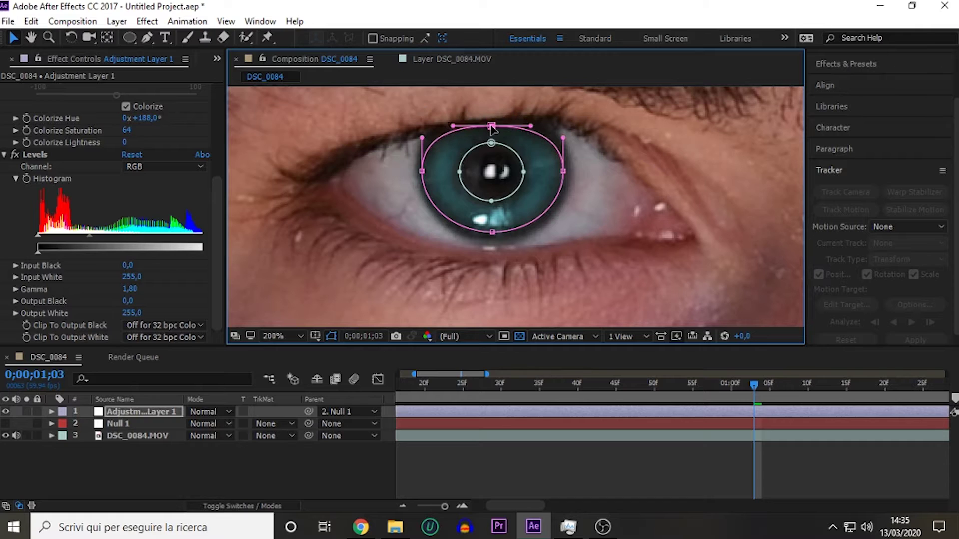
{"action": "key", "text": "comma"}
{"action": "key", "text": "comma"}
{"action": "key", "text": "space"}
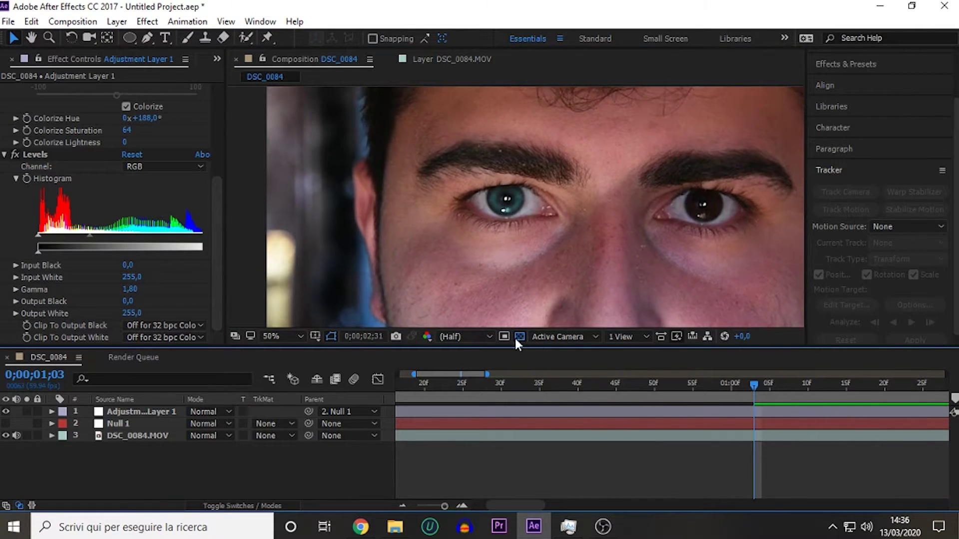
Duplicate the adjustment layer, move the copy over the right eye (X about 926), and preview
{"action": "left_click", "coordinate": [433, 504]}
{"action": "left_click", "coordinate": [65, 413]}
{"action": "key", "text": "ctrl+d"}
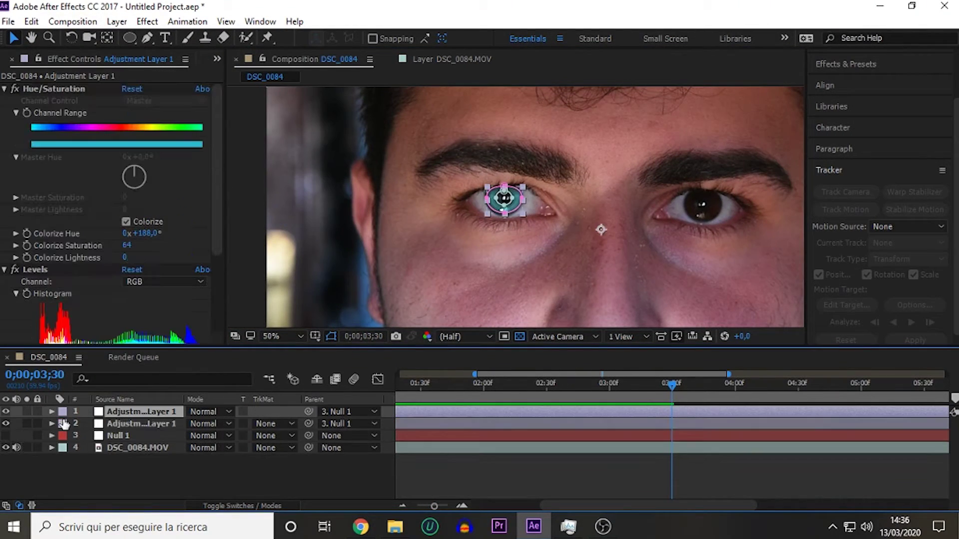
{"action": "left_click", "coordinate": [52, 411]}
{"action": "left_click", "coordinate": [64, 444]}
{"action": "left_click_drag", "start_coordinate": [192, 457], "coordinate": [623, 445]}
{"action": "scroll", "coordinate": [728, 218], "scroll_direction": "up", "scroll_amount": 2}
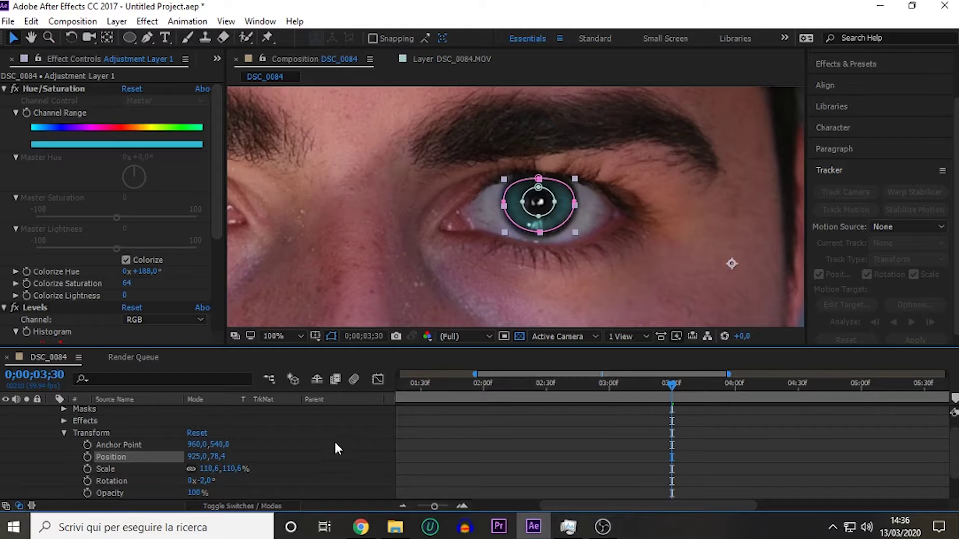
{"action": "left_click_drag", "start_coordinate": [196, 456], "coordinate": [198, 464]}
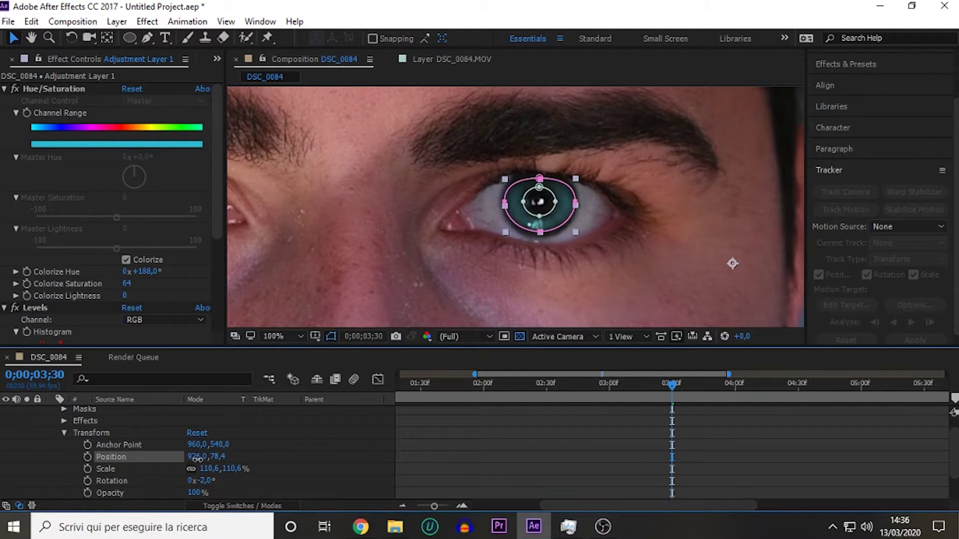
{"action": "key", "text": "comma"}
{"action": "key", "text": "comma"}
{"action": "key", "text": "comma"}
{"action": "key", "text": "space"}
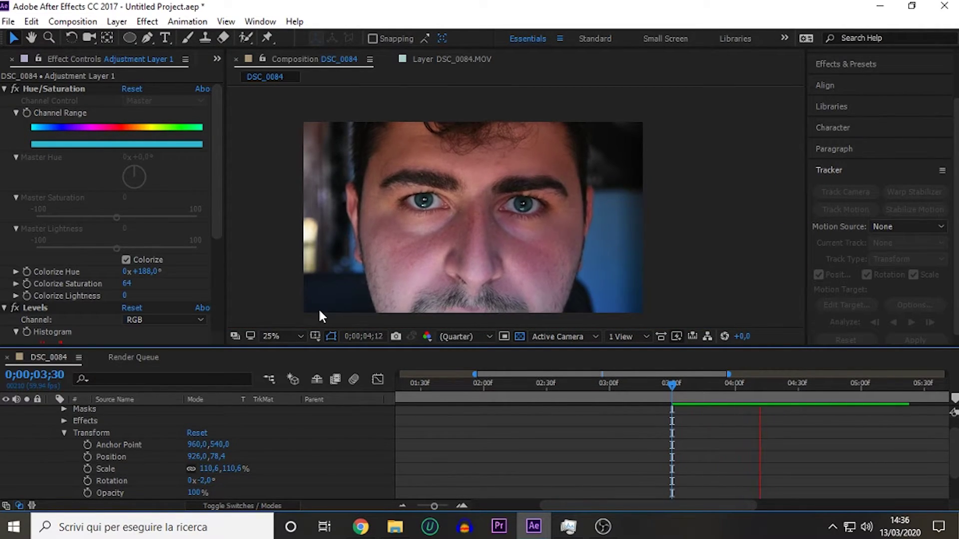
Return to around frame 46 and select Mask 1 on Adjustment Layer 1
{"action": "scroll", "coordinate": [43, 418], "scroll_direction": "up", "scroll_amount": 1}
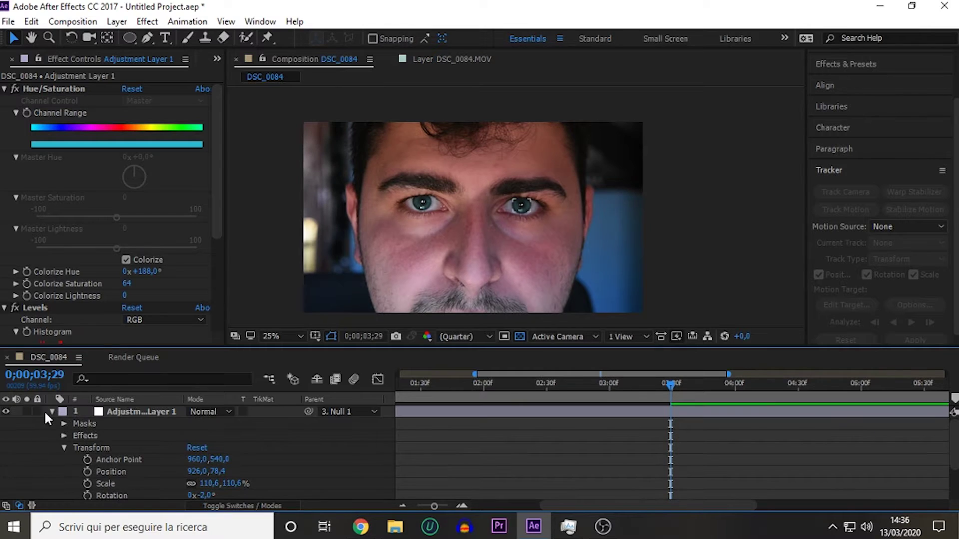
{"action": "left_click", "coordinate": [51, 411]}
{"action": "left_click", "coordinate": [52, 435]}
{"action": "mouse_move", "coordinate": [671, 383]}
{"action": "left_mouse_down"}
{"action": "mouse_move", "coordinate": [496, 384]}
{"action": "mouse_move", "coordinate": [522, 383]}
{"action": "left_mouse_up"}
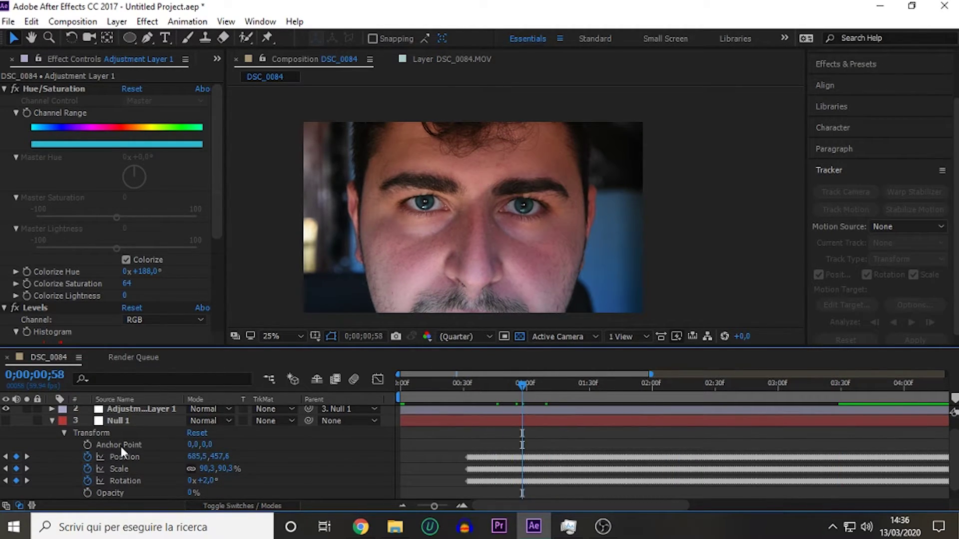
{"action": "left_click", "coordinate": [51, 421]}
{"action": "left_click", "coordinate": [52, 411]}
{"action": "left_click", "coordinate": [74, 436]}
{"action": "scroll", "coordinate": [88, 454], "scroll_direction": "down", "scroll_amount": 2}
{"action": "left_click", "coordinate": [73, 423]}
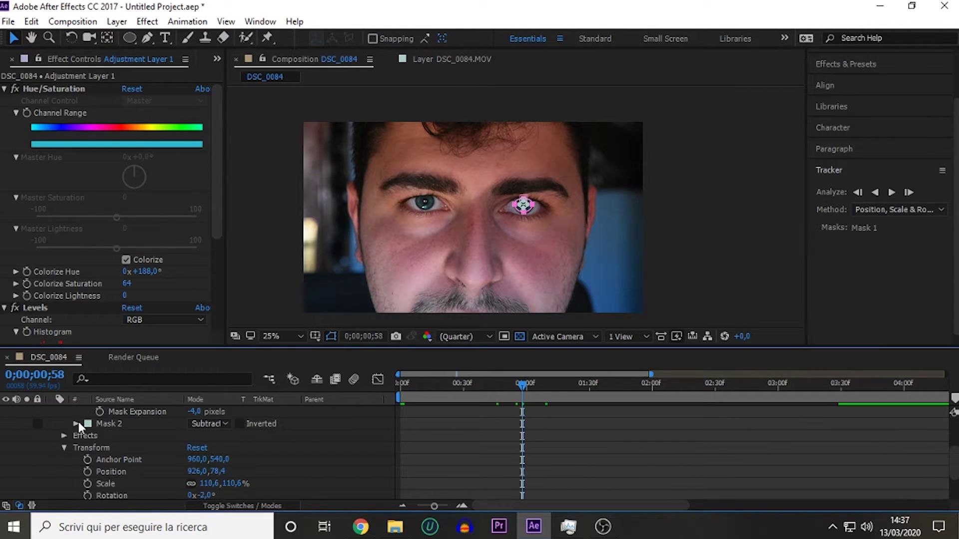
Set a Mask Path keyframe on Mask 2, then step back to frame 54
{"action": "left_click", "coordinate": [76, 460]}
{"action": "scroll", "coordinate": [88, 450], "scroll_direction": "down", "scroll_amount": 2}
{"action": "left_click", "coordinate": [100, 421]}
{"action": "scroll", "coordinate": [448, 199], "scroll_direction": "up", "scroll_amount": 4}
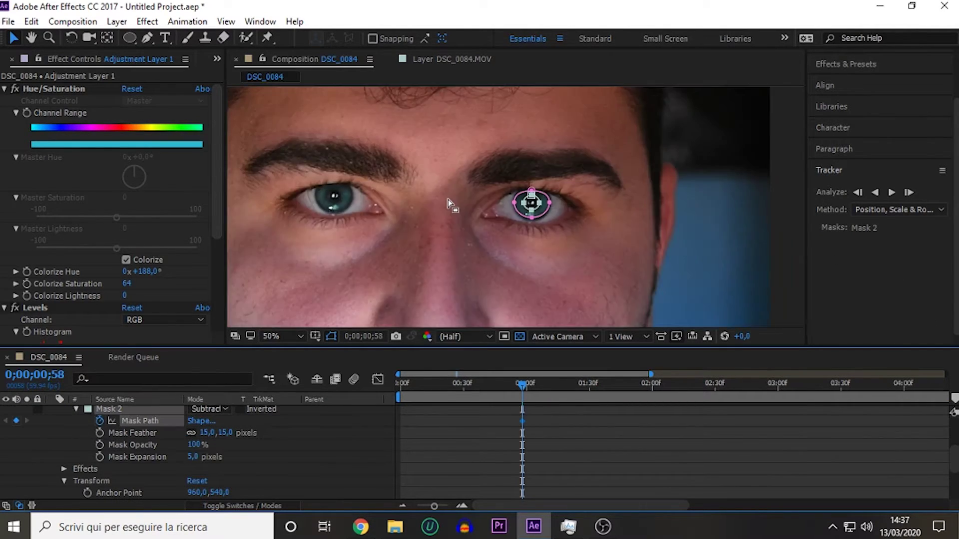
{"action": "left_click", "coordinate": [513, 384]}
{"action": "left_click_drag", "start_coordinate": [381, 234], "coordinate": [600, 240]}
At frame 47, select Mask 1 and nudge its path to follow the iris
{"action": "left_click", "coordinate": [370, 210]}
{"action": "left_click", "coordinate": [498, 385]}
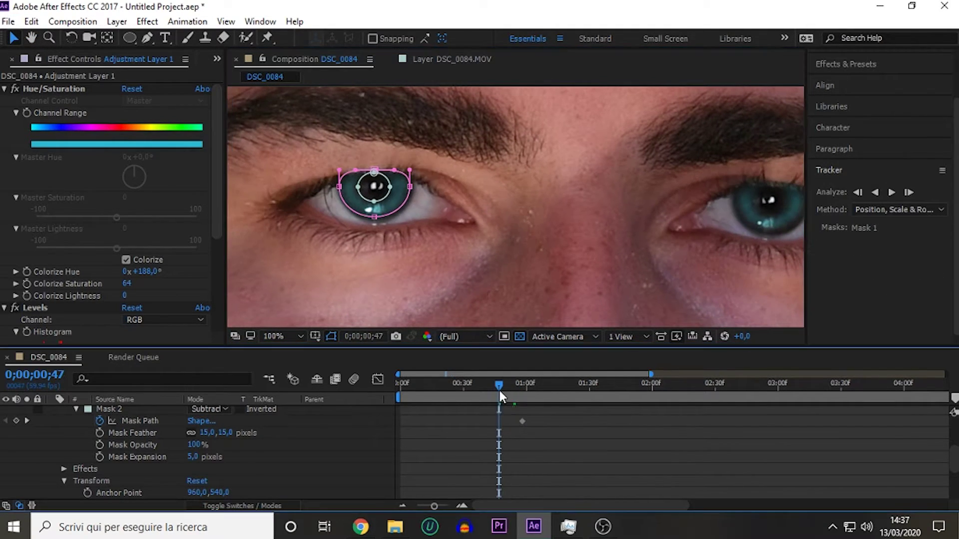
{"action": "scroll", "coordinate": [264, 468], "scroll_direction": "down", "scroll_amount": 3}
{"action": "scroll", "coordinate": [263, 468], "scroll_direction": "up", "scroll_amount": 5}
{"action": "scroll", "coordinate": [423, 466], "scroll_direction": "down", "scroll_amount": 2}
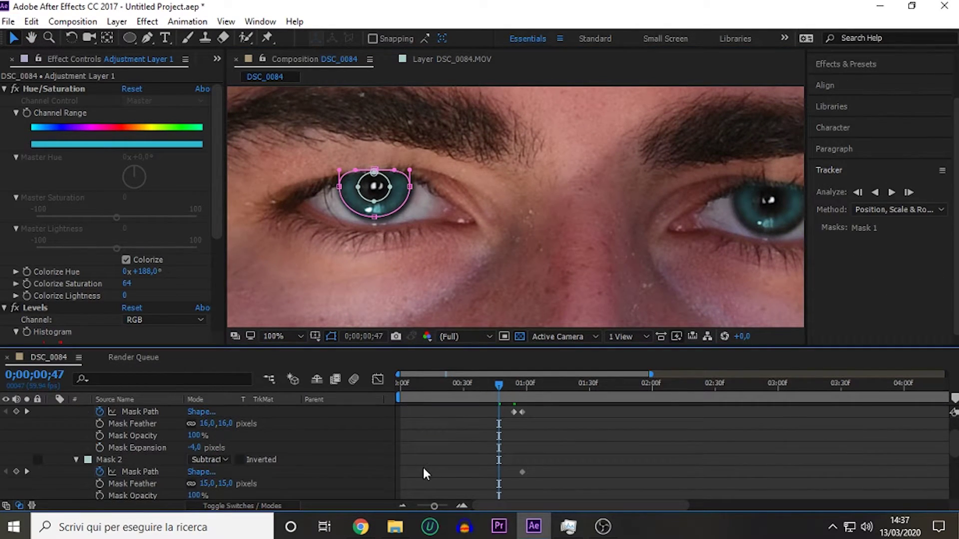
{"action": "left_click", "coordinate": [122, 460]}
{"action": "scroll", "coordinate": [131, 448], "scroll_direction": "up", "scroll_amount": 2}
{"action": "scroll", "coordinate": [132, 448], "scroll_direction": "down", "scroll_amount": 2}
{"action": "left_click", "coordinate": [76, 456]}
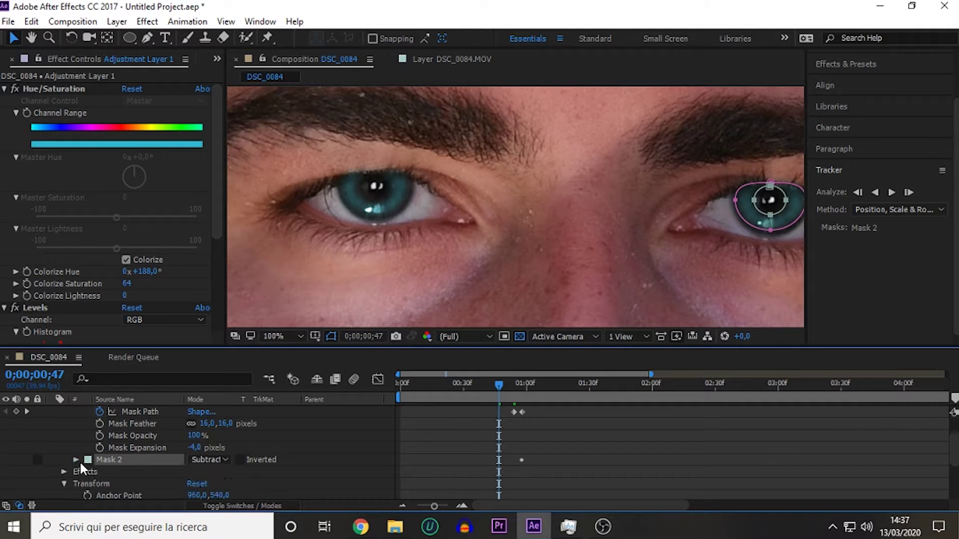
{"action": "scroll", "coordinate": [80, 461], "scroll_direction": "up", "scroll_amount": 2}
{"action": "left_click", "coordinate": [110, 435]}
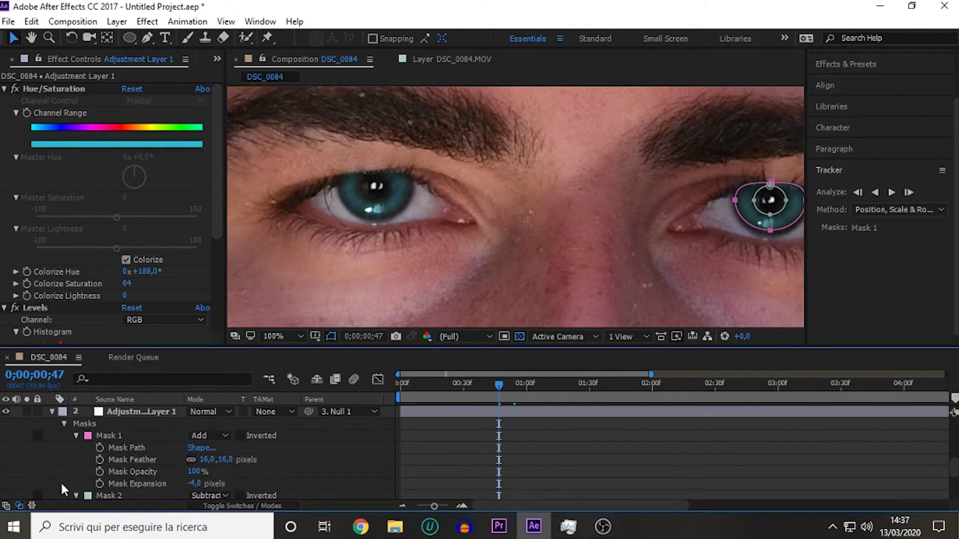
{"action": "left_click_drag", "start_coordinate": [376, 172], "coordinate": [416, 175]}
Reshape Mask 1 to the closing eyelid at frames 40 and 36
{"action": "key", "text": "Page_Up"}
{"action": "key", "text": "Page_Up"}
{"action": "key", "text": "Page_Up"}
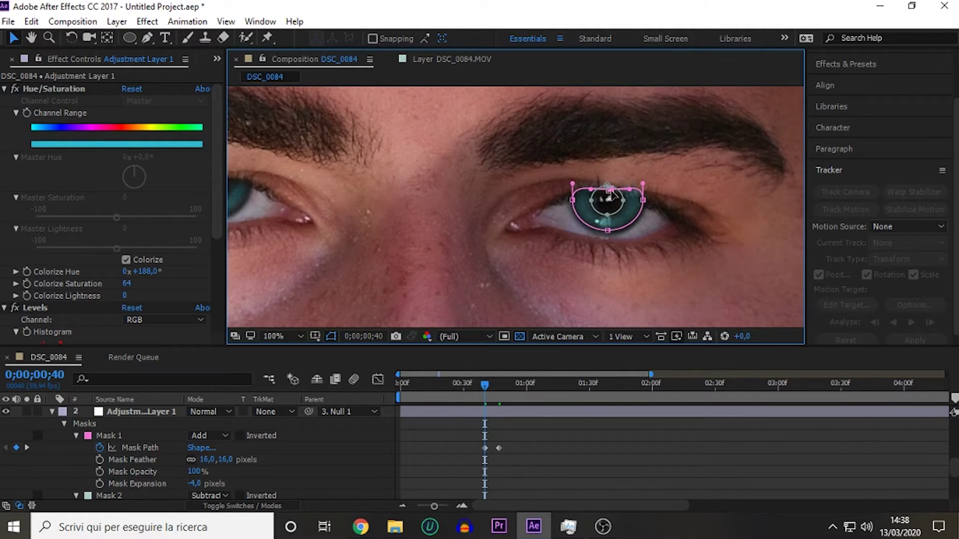
{"action": "left_click", "coordinate": [613, 192]}
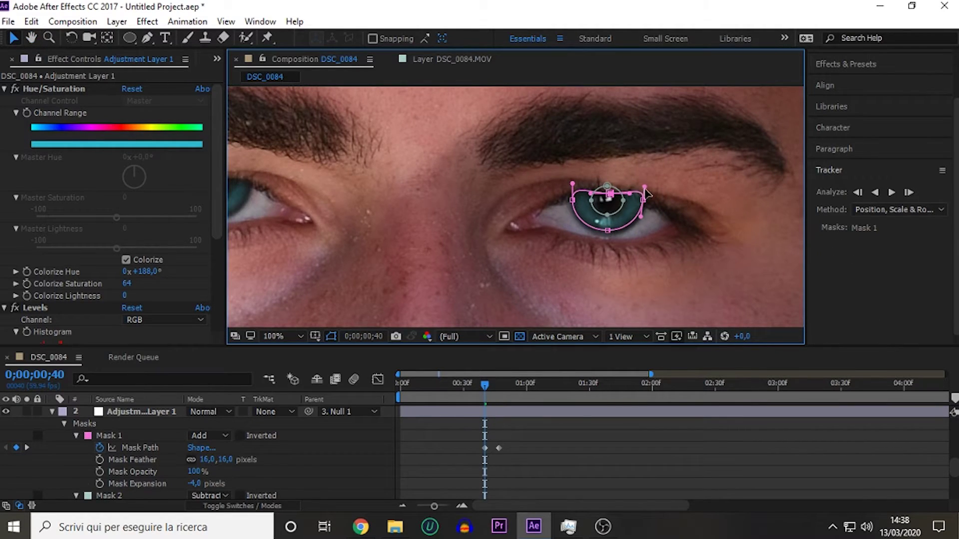
{"action": "left_click", "coordinate": [474, 397]}
{"action": "left_click_drag", "start_coordinate": [643, 199], "coordinate": [644, 201]}
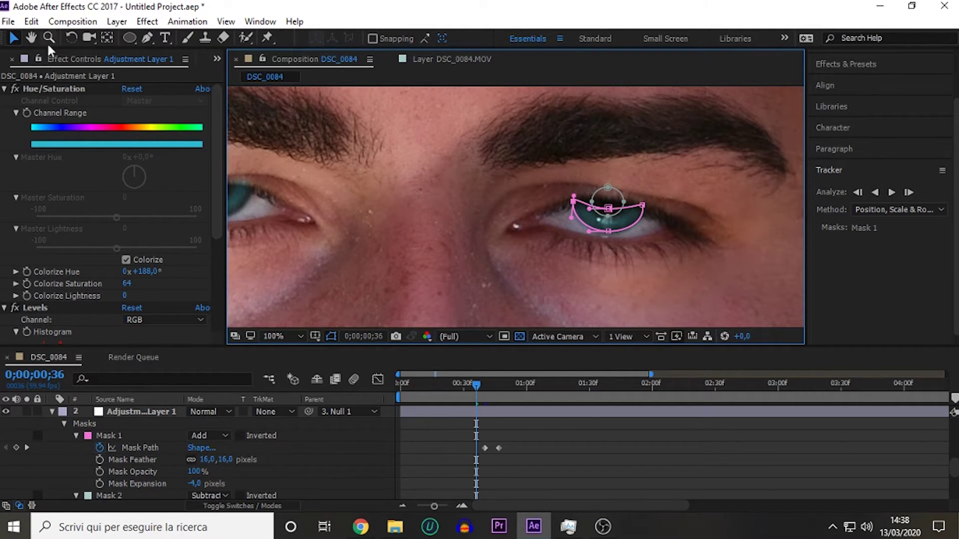
{"action": "left_click_drag", "start_coordinate": [422, 207], "coordinate": [589, 225]}
{"action": "left_click_drag", "start_coordinate": [772, 197], "coordinate": [442, 169]}
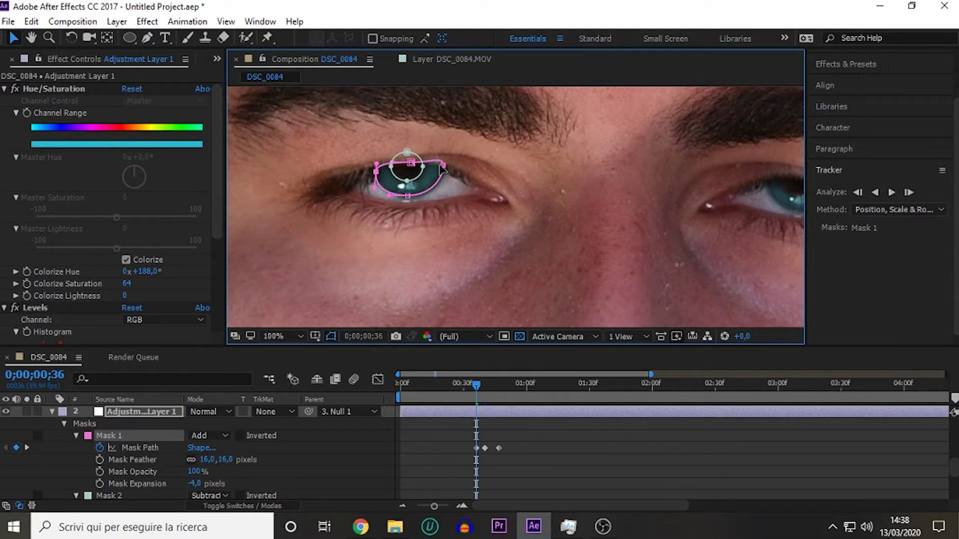
Flatten Mask 1 to the nearly closed lid at frame 31 and preview the blink
{"action": "left_click", "coordinate": [464, 389]}
{"action": "left_click_drag", "start_coordinate": [394, 207], "coordinate": [396, 200]}
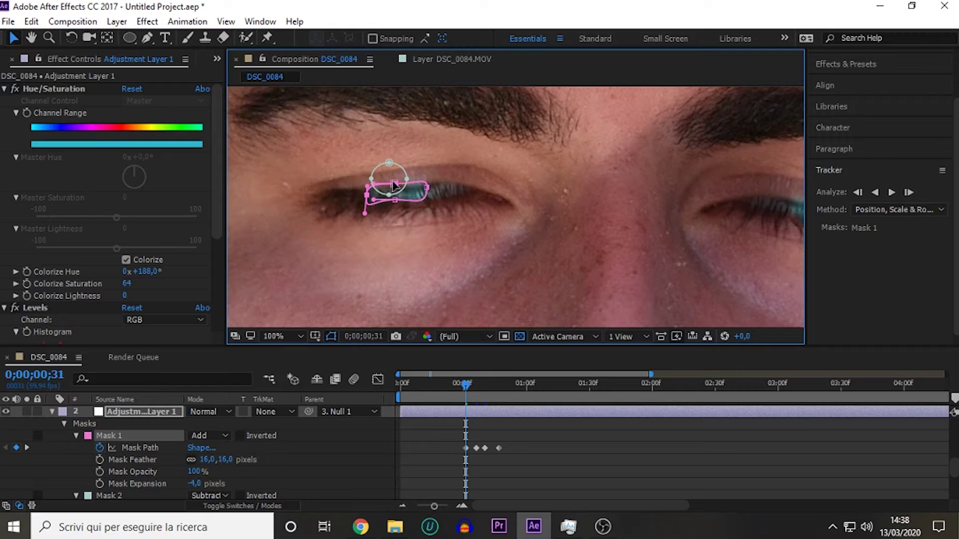
{"action": "double_click", "coordinate": [452, 189]}
{"action": "left_click_drag", "start_coordinate": [476, 218], "coordinate": [473, 203]}
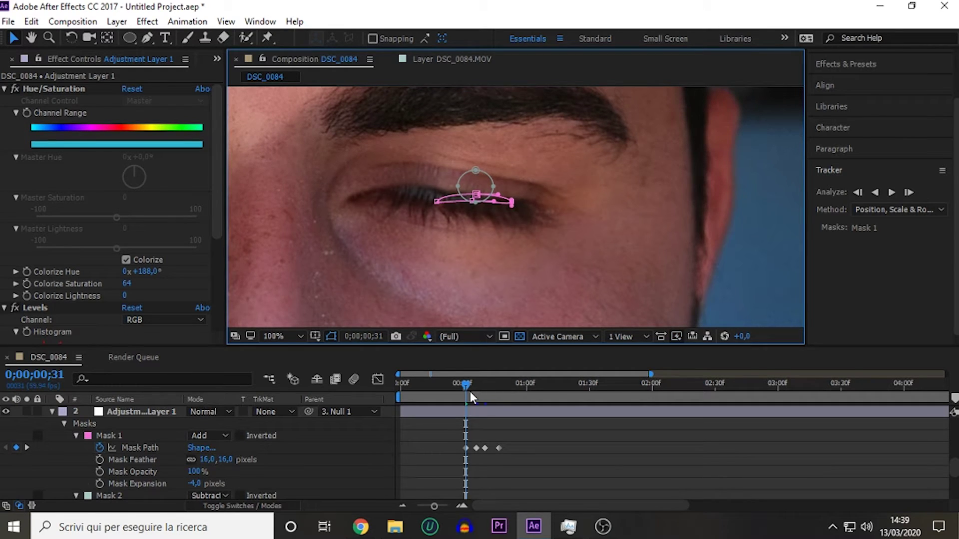
{"action": "scroll", "coordinate": [343, 275], "scroll_direction": "down", "scroll_amount": 4}
{"action": "key", "text": "space"}
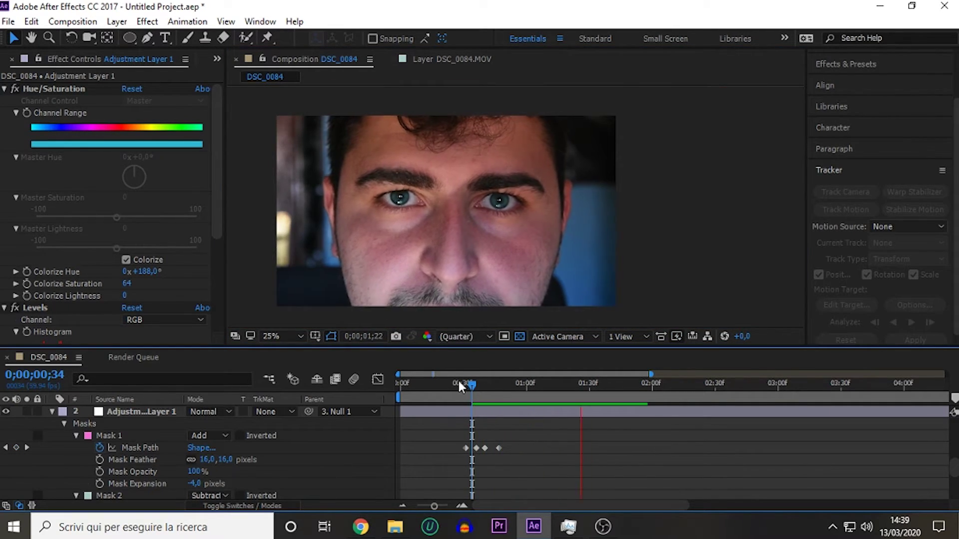
{"action": "left_click", "coordinate": [459, 382]}
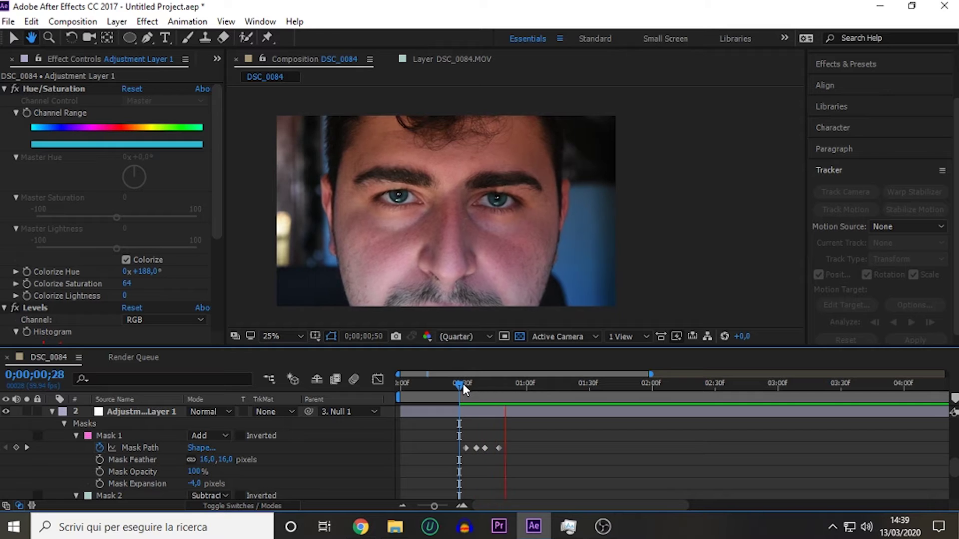